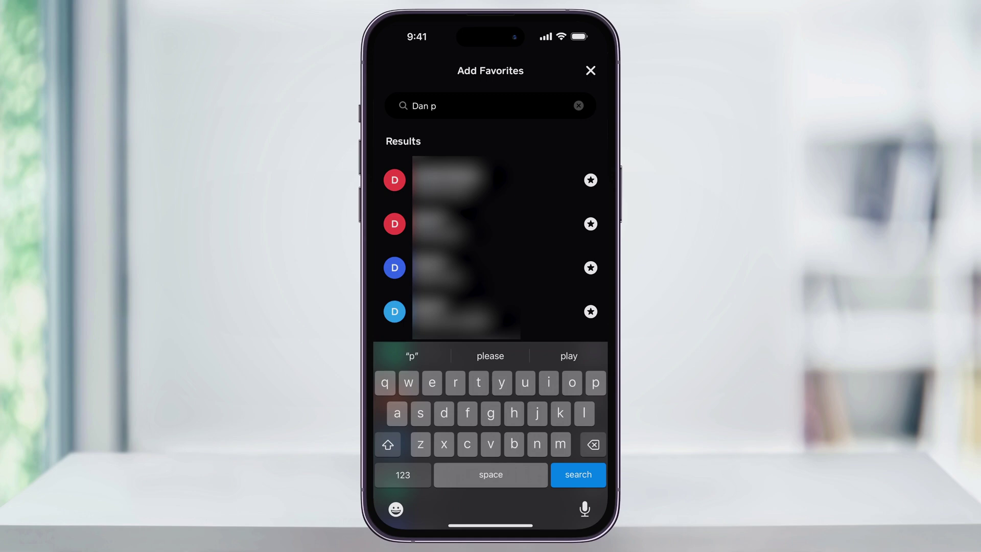
- Star the first matching search result so it is added to Favorites
click(591, 180)
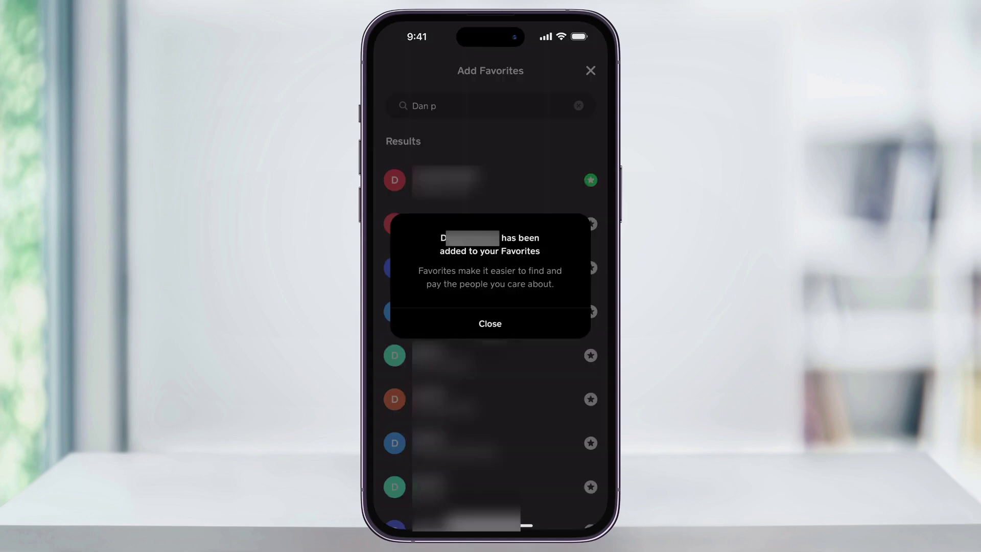